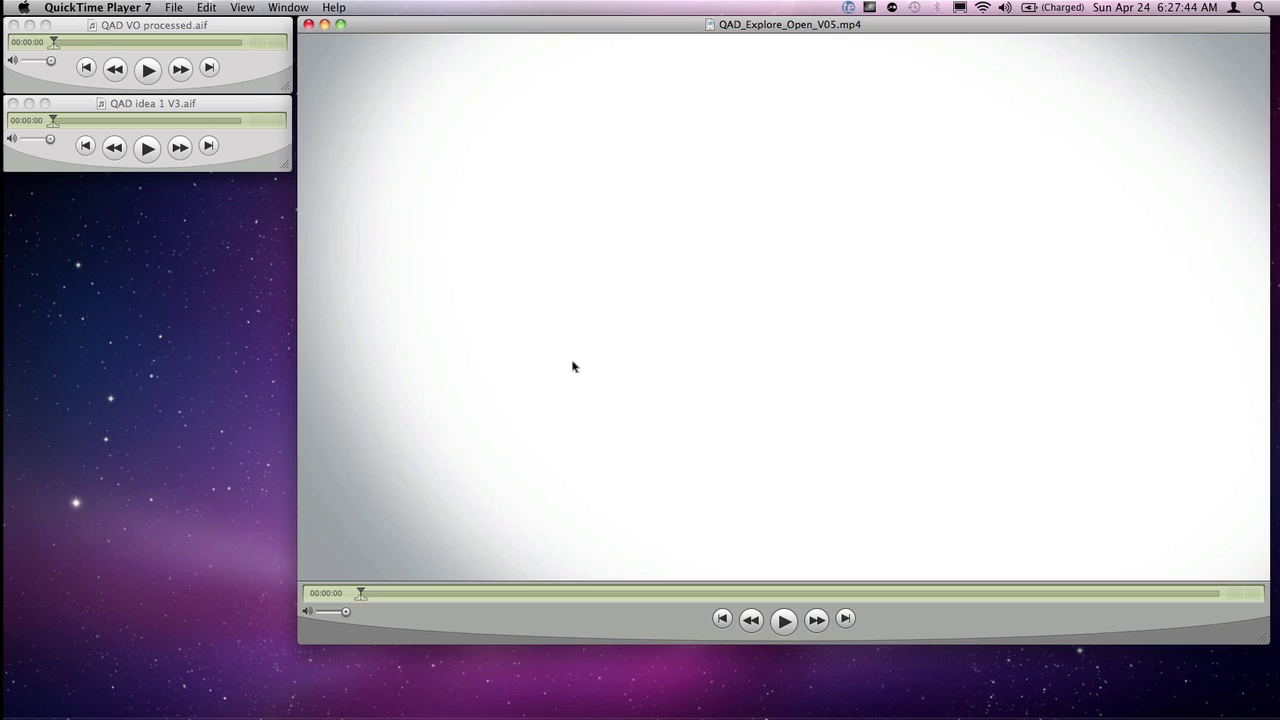
- Play QAD_Explore_Open_V05.mp4 and stop it at about 00:00:07
key(space)
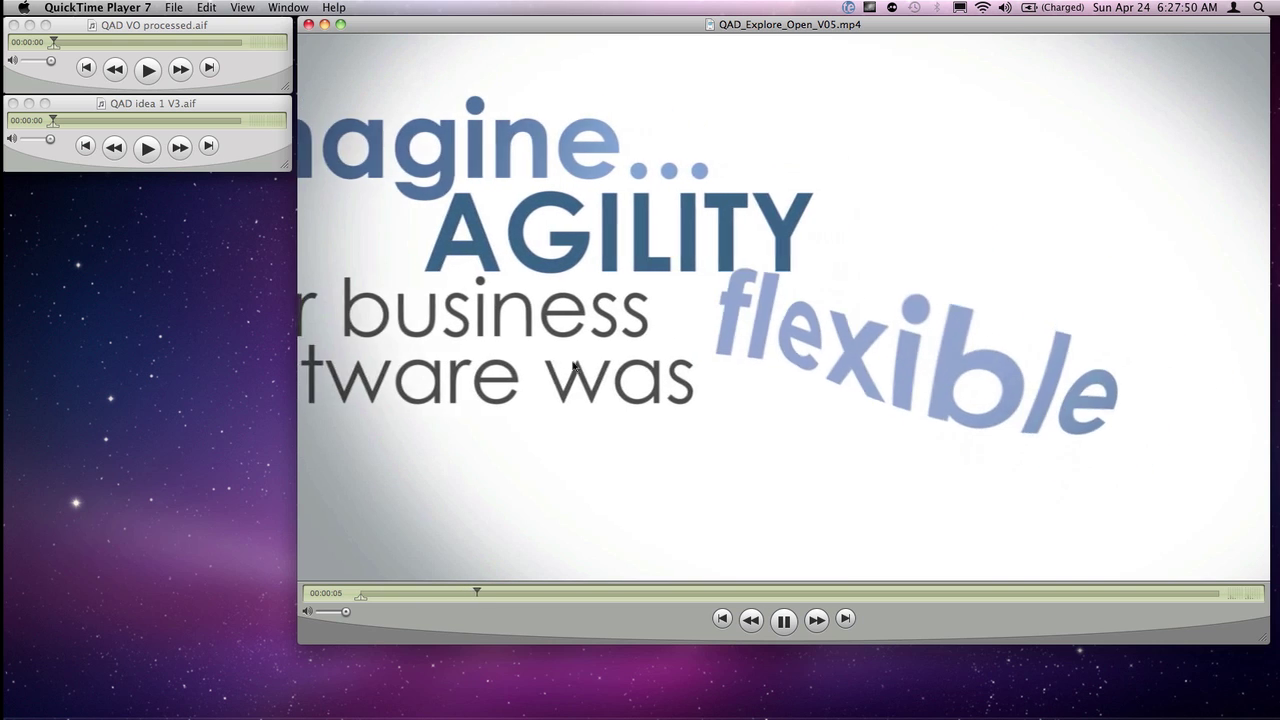
key(space)
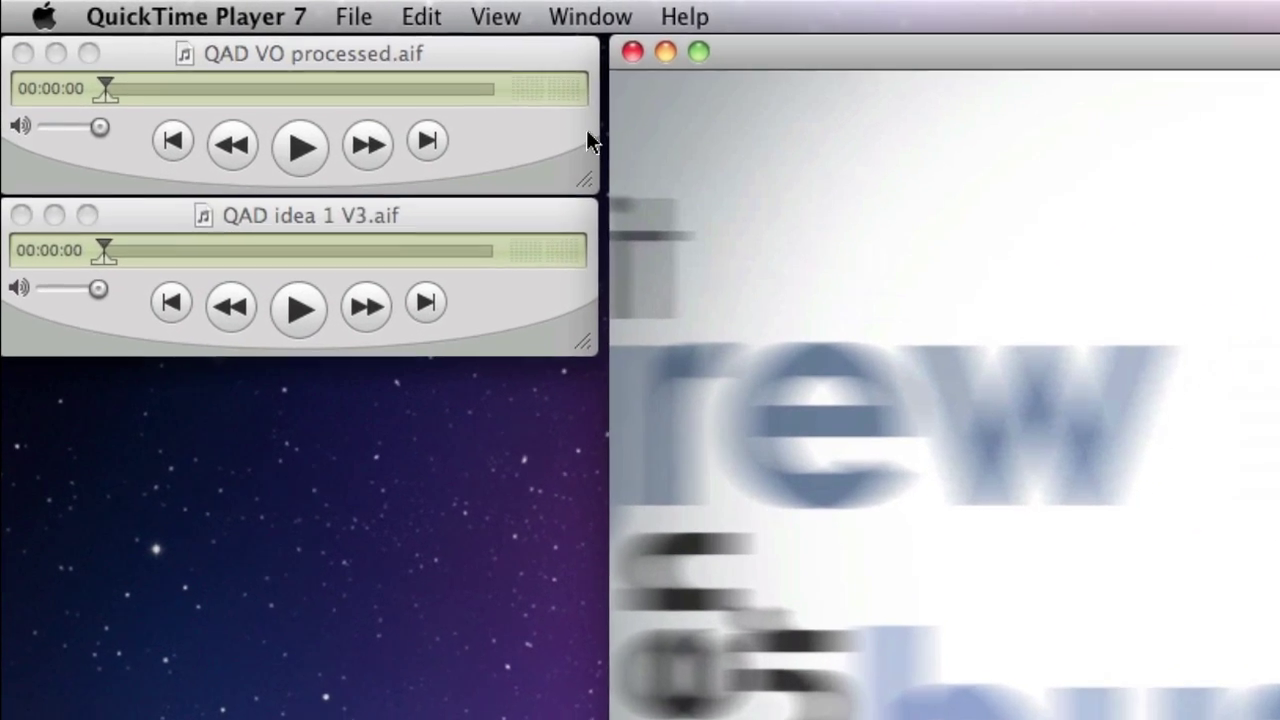
- Play QAD VO processed.aif to about 00:00:07, then play QAD idea 1 V3.aif to 00:00:06 and pause
click(588, 131)
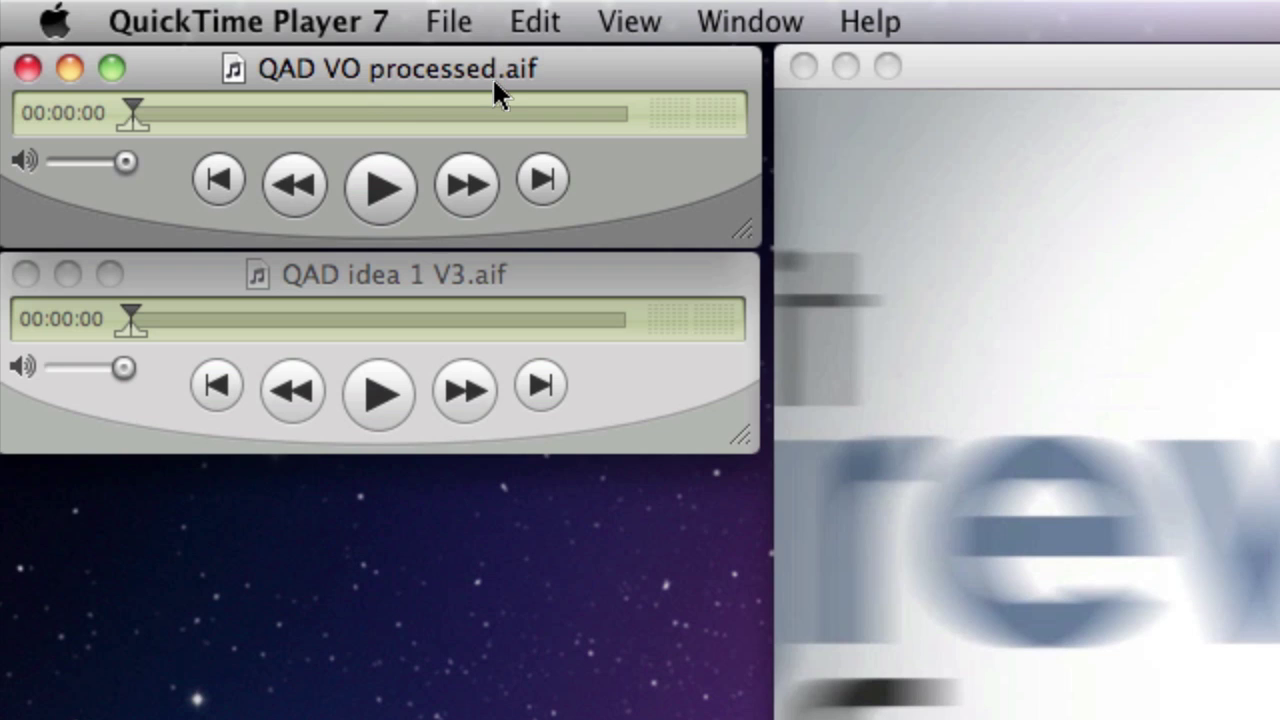
key(space)
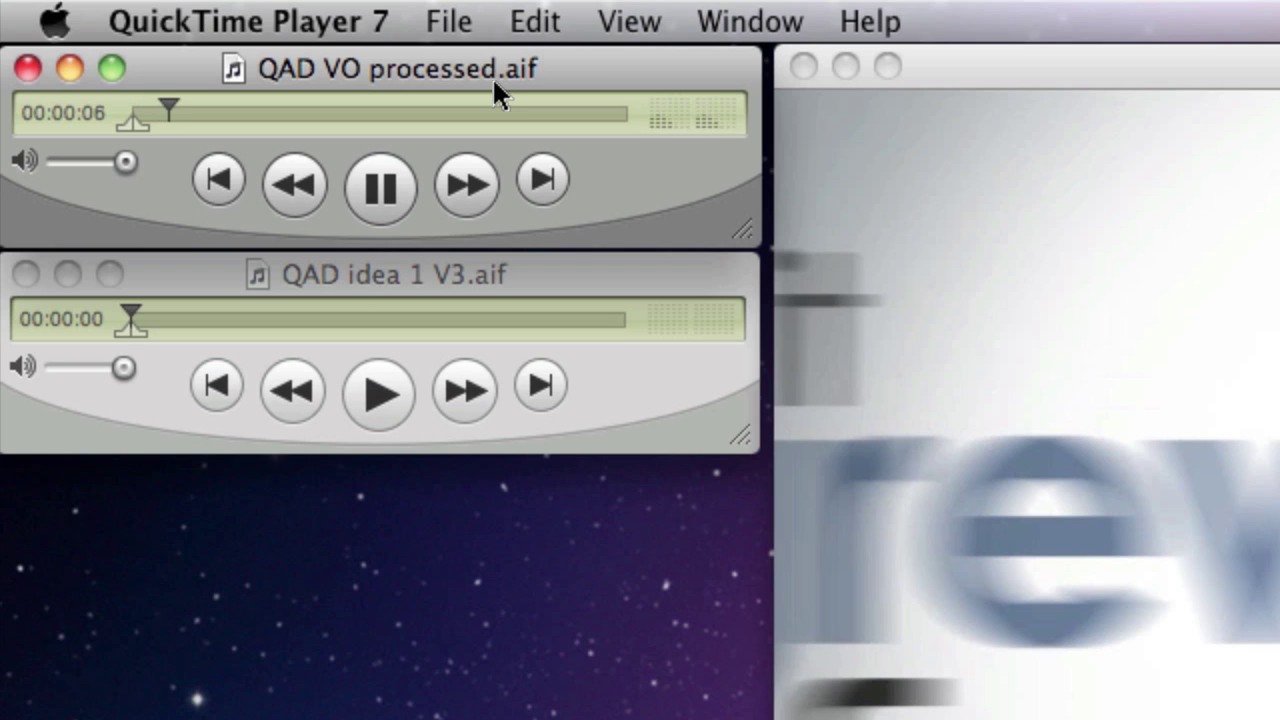
key(space)
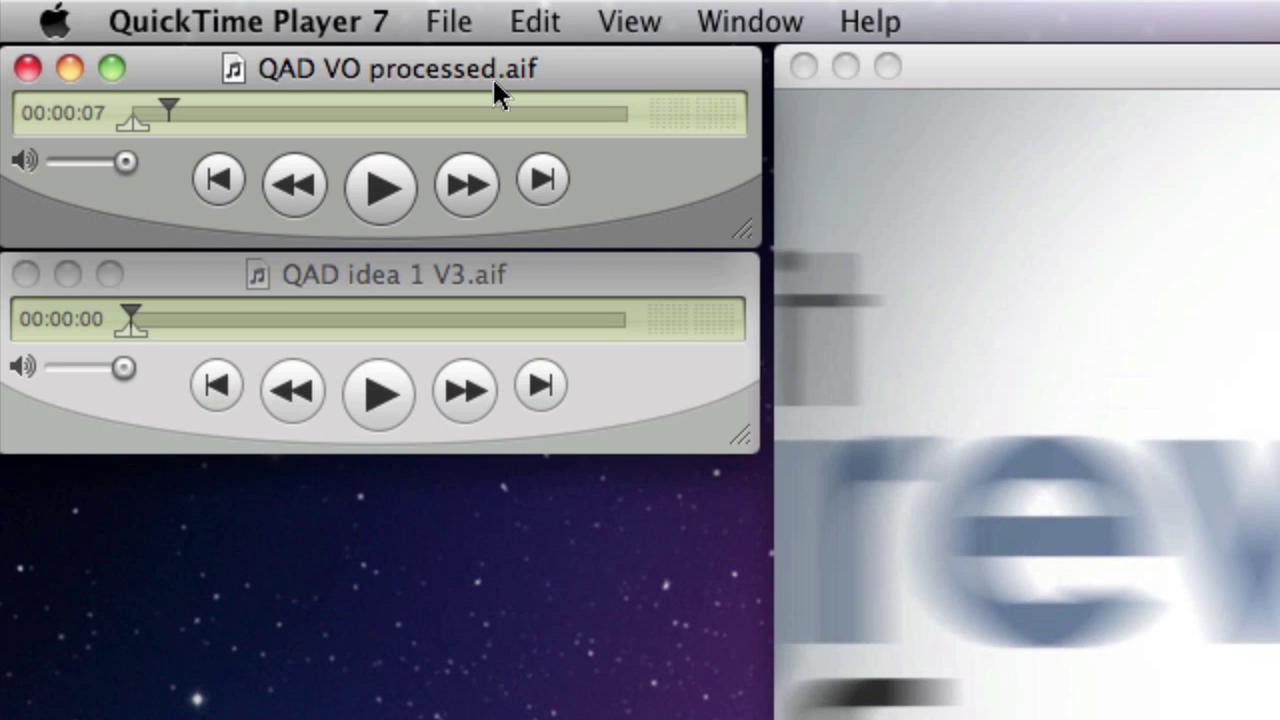
click(627, 282)
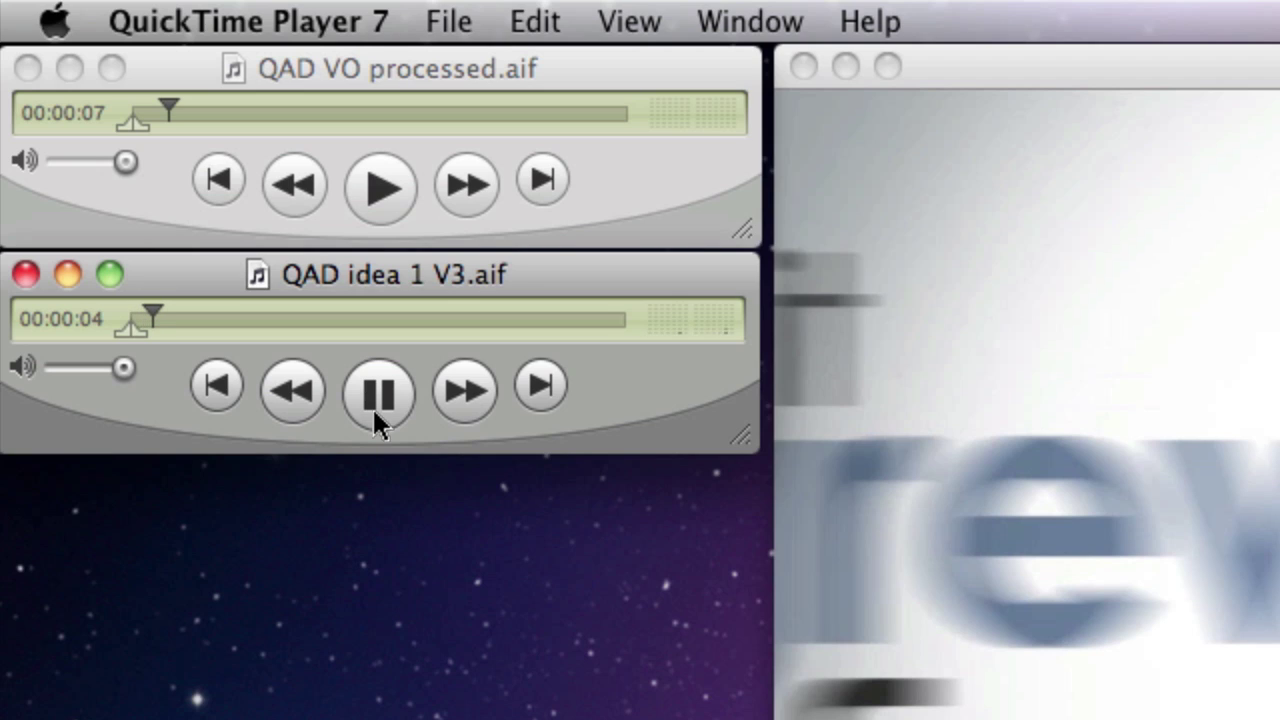
click(378, 392)
- Select the whole rewound voice-over and paste it at the start of QAD idea 1 V3
click(612, 190)
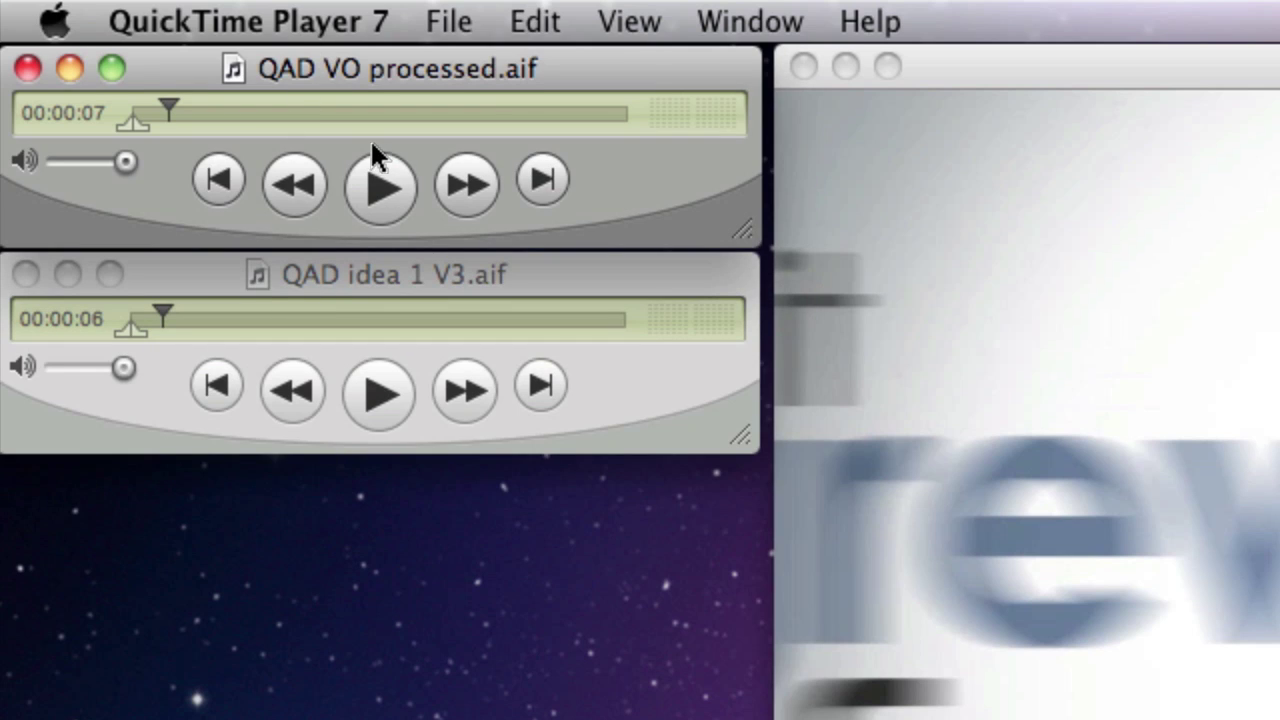
click(208, 176)
key(super+a)
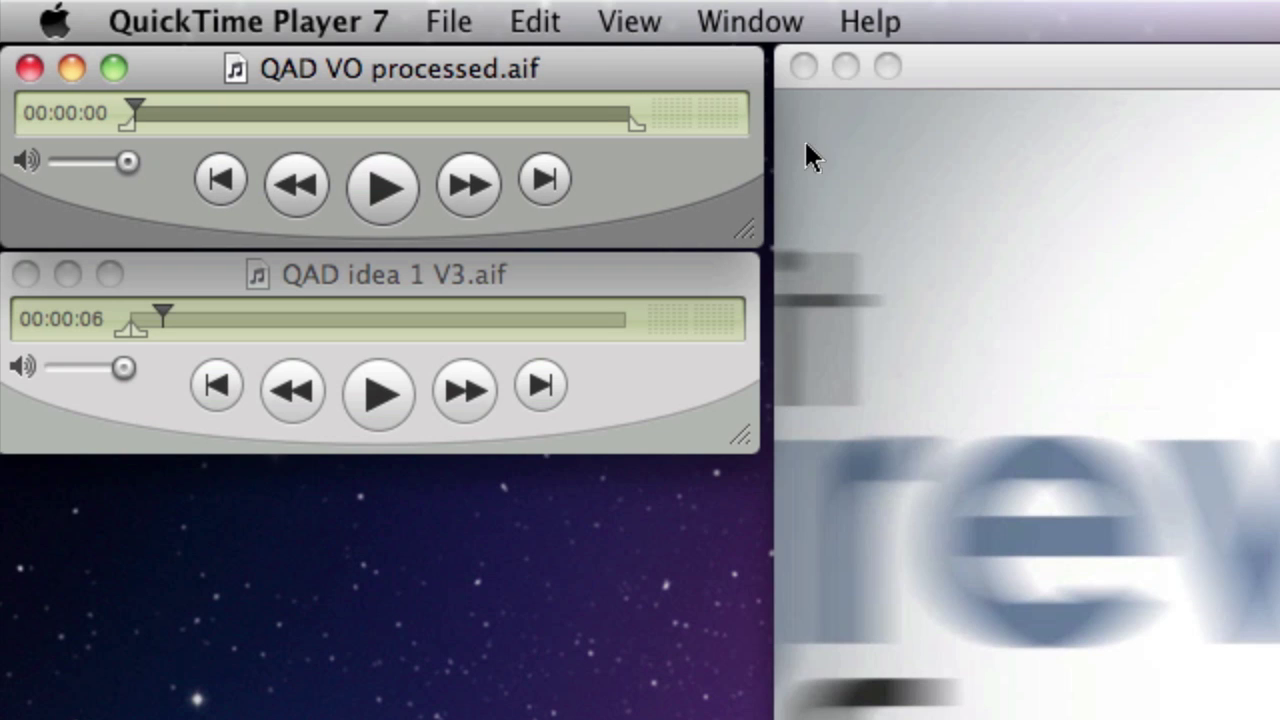
click(642, 390)
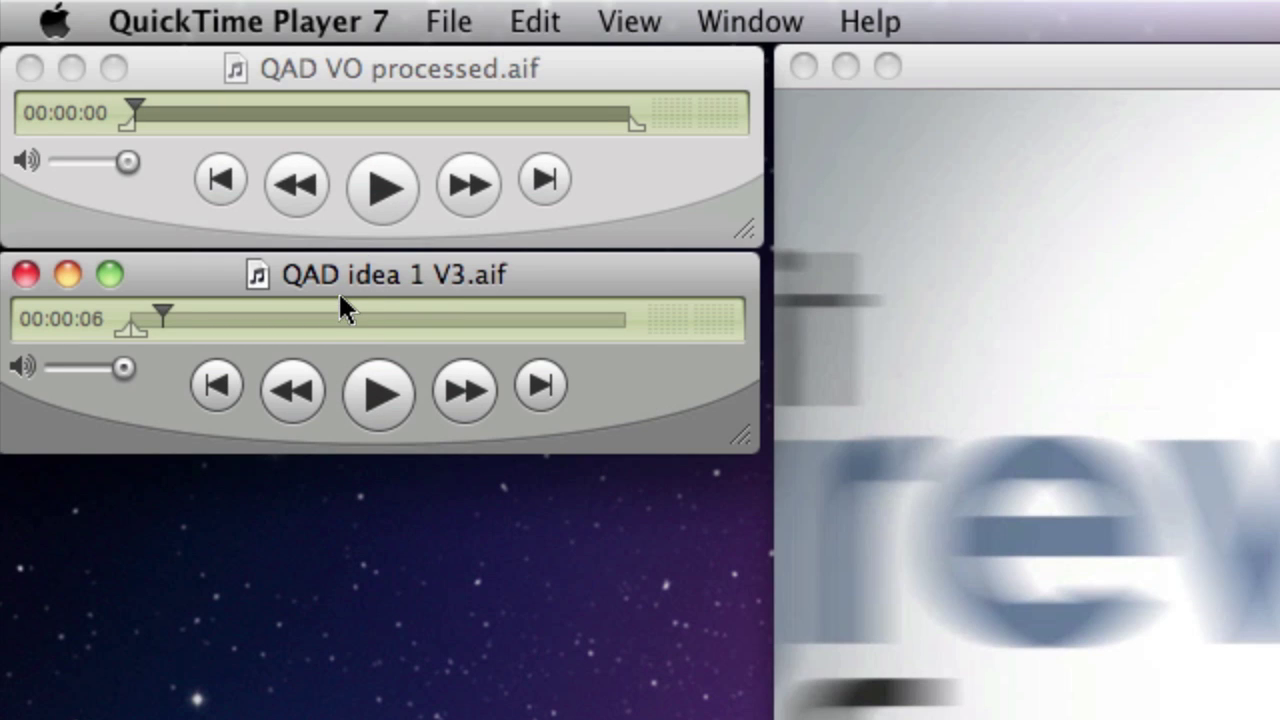
click(218, 387)
click(452, 20)
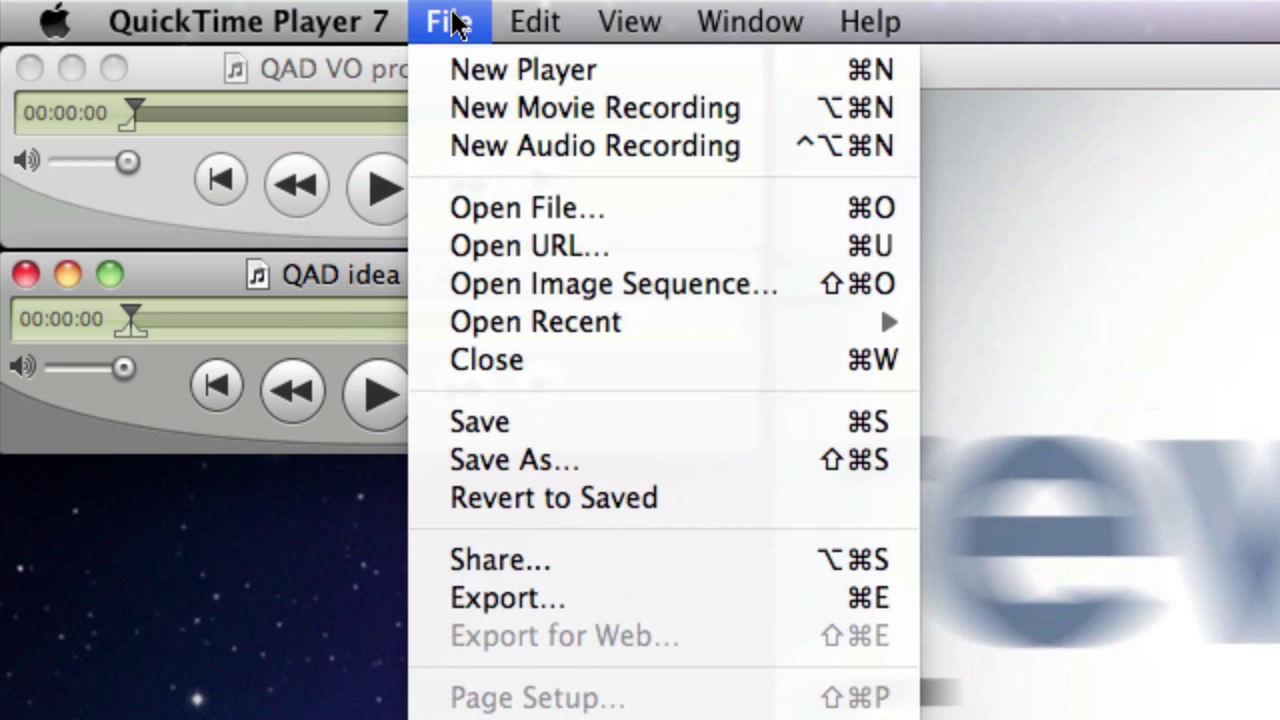
mouse_move(520, 16)
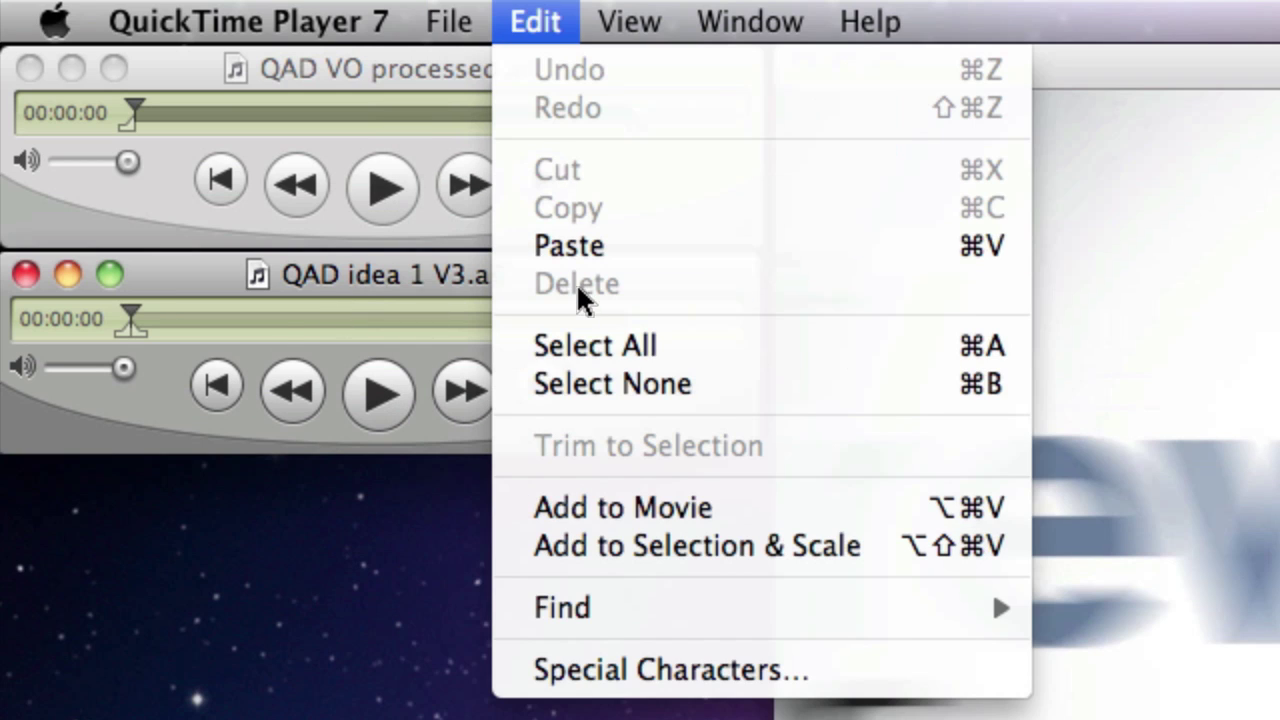
click(569, 246)
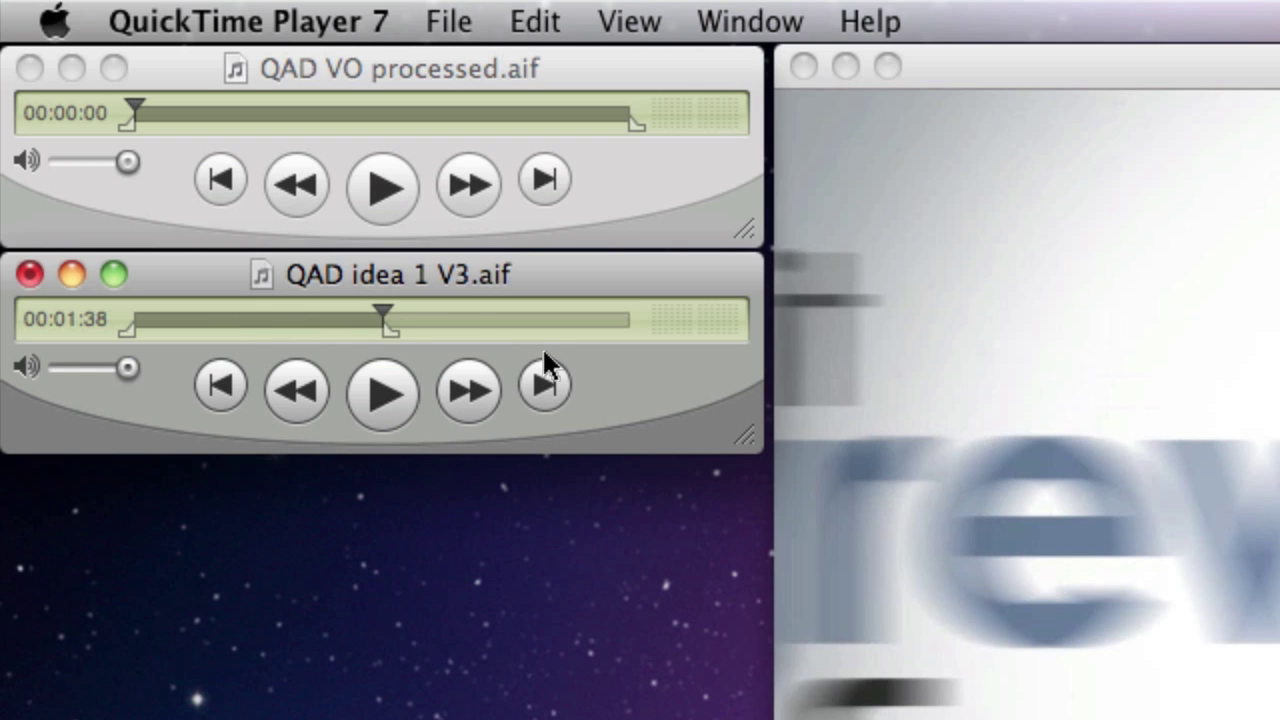
- Review the pasted audio by playing from about 1:26, 0:57 and 2:16
click(355, 334)
key(space)
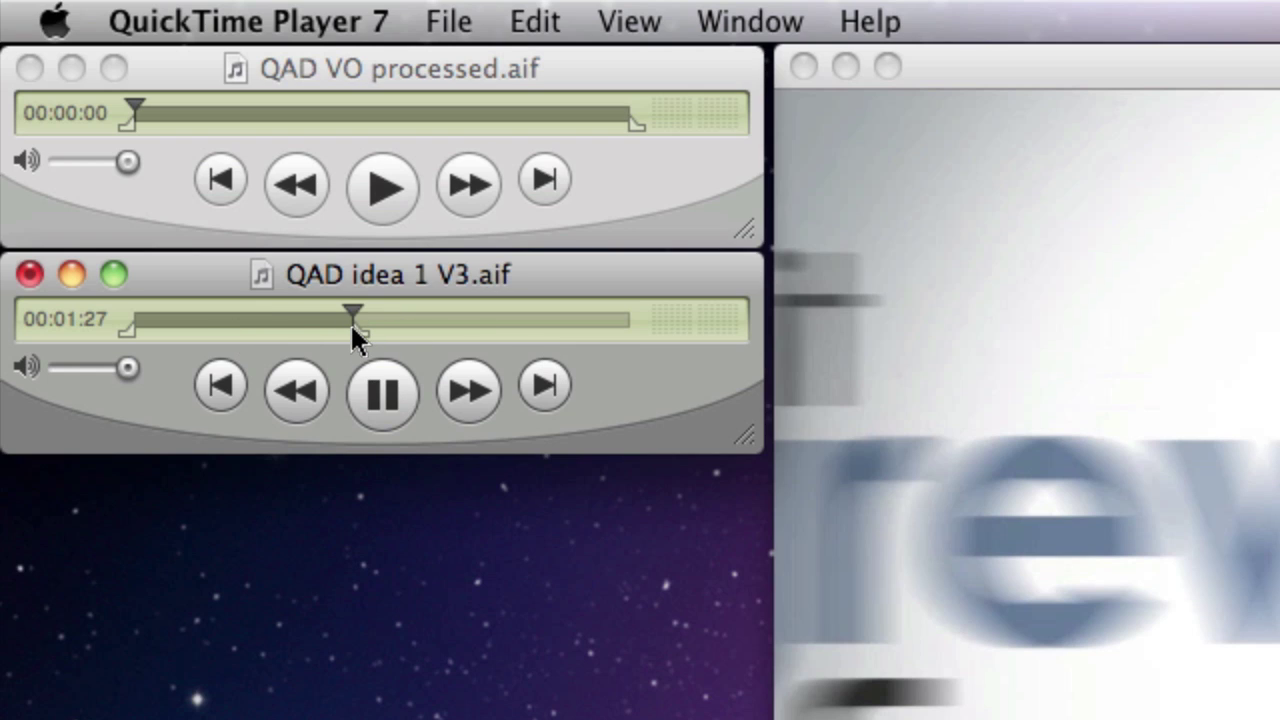
click(280, 323)
key(space)
click(476, 316)
key(space)
key(space)
- Undo the paste and add the voice-over as a parallel track from the beginning
key(super+t)
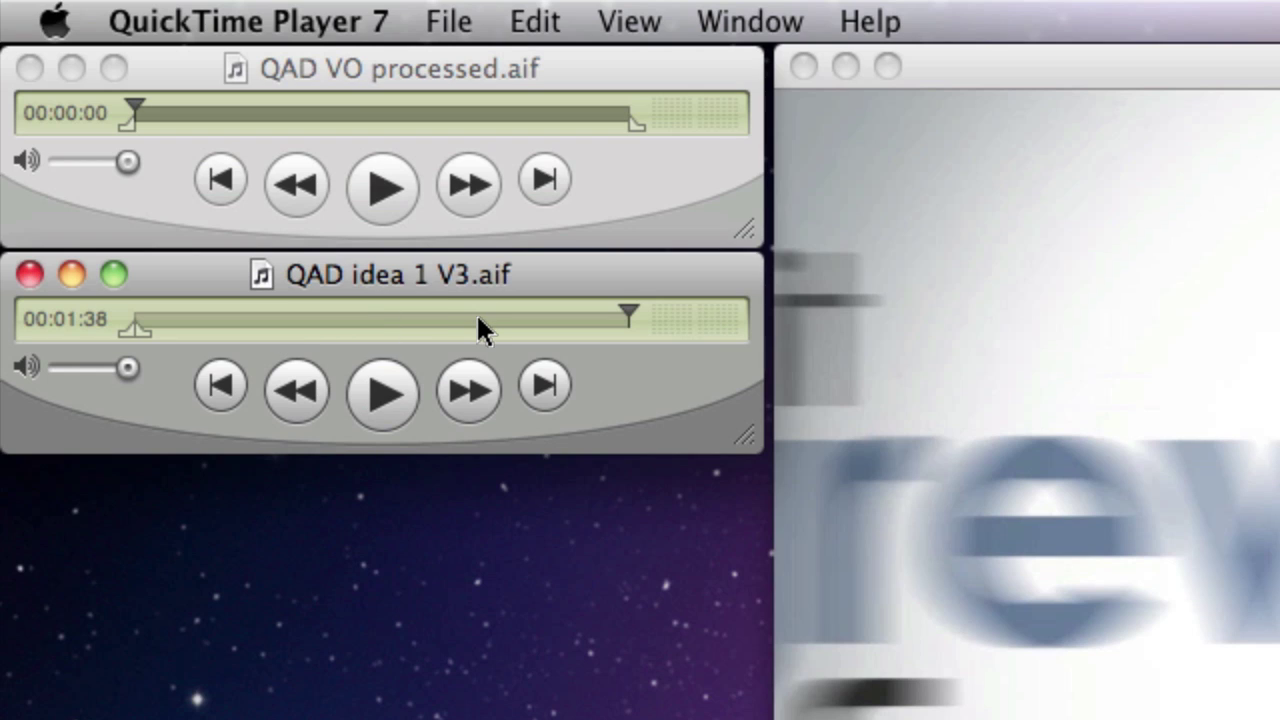
click(226, 382)
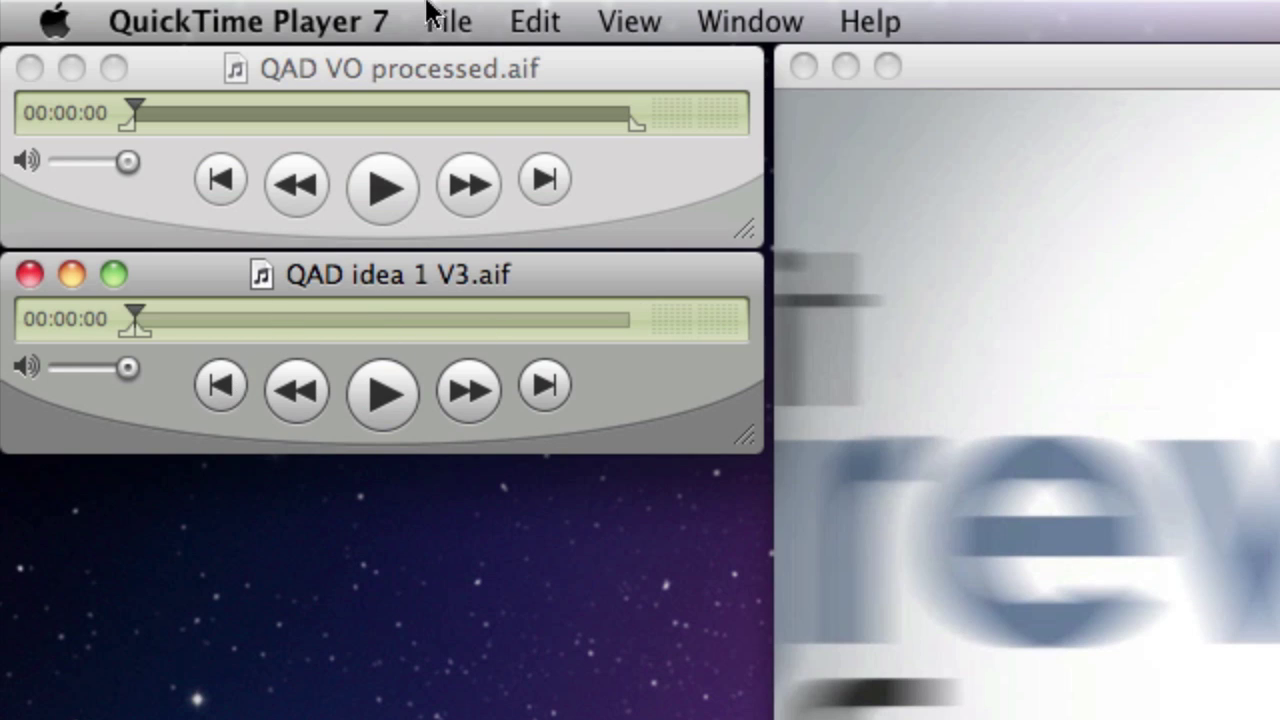
click(545, 18)
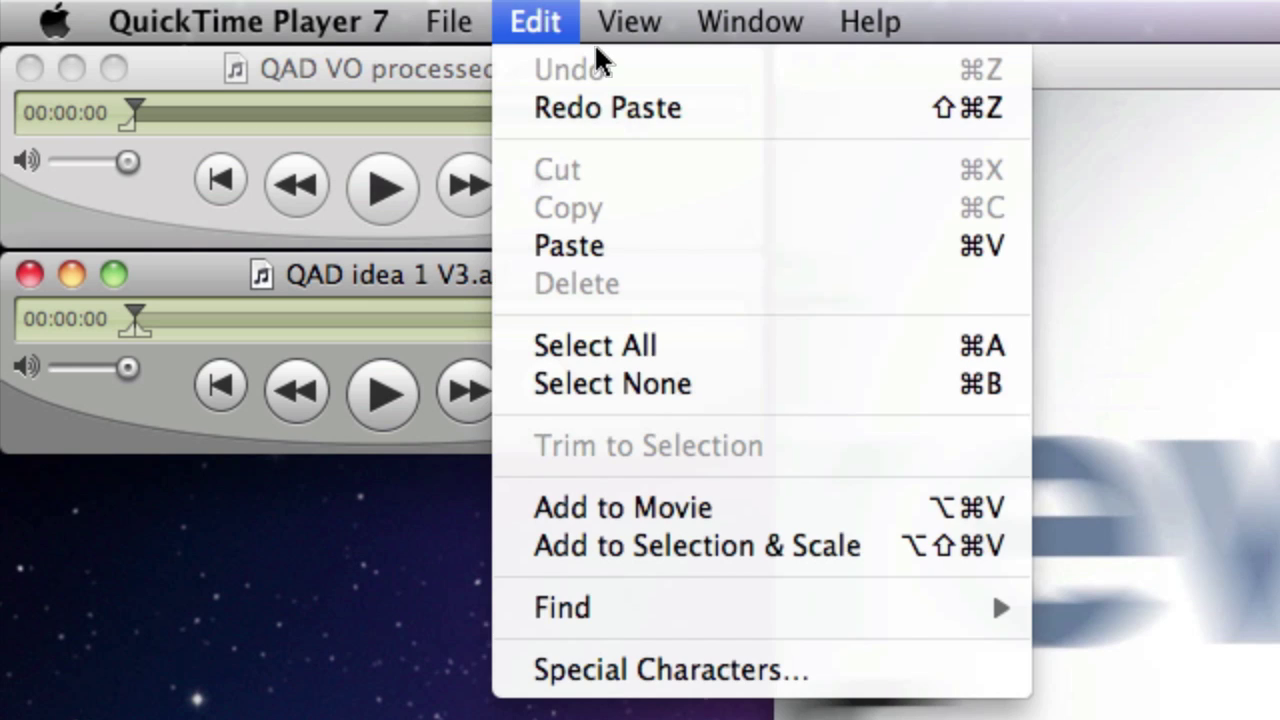
click(605, 512)
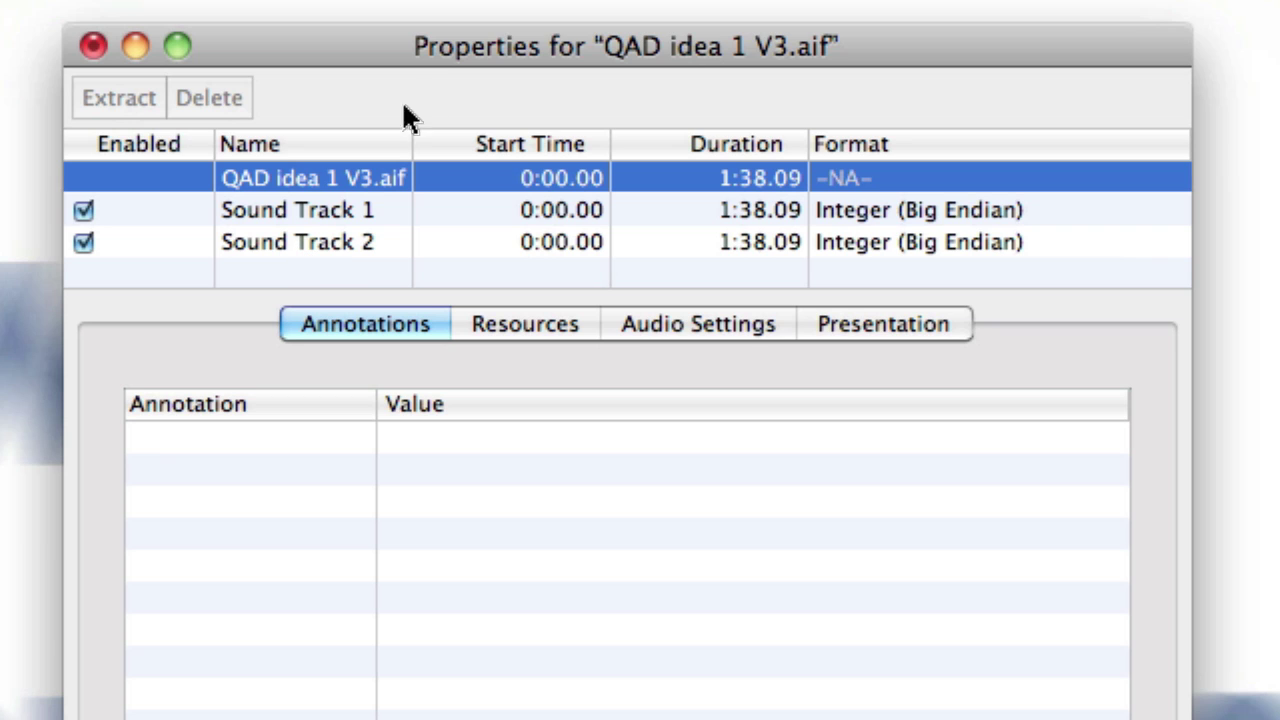
- Inspect Sound Track 1 and Sound Track 2 in QAD idea 1 V3's properties, then close the window
click(296, 207)
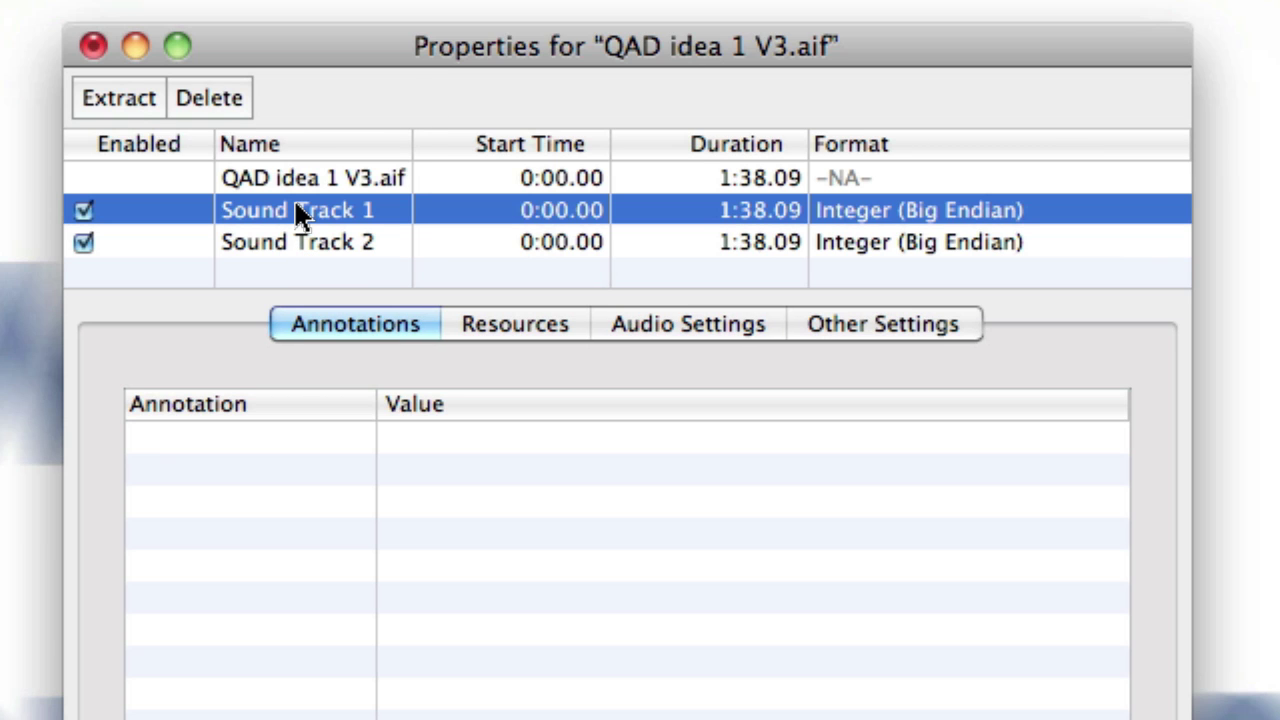
click(296, 250)
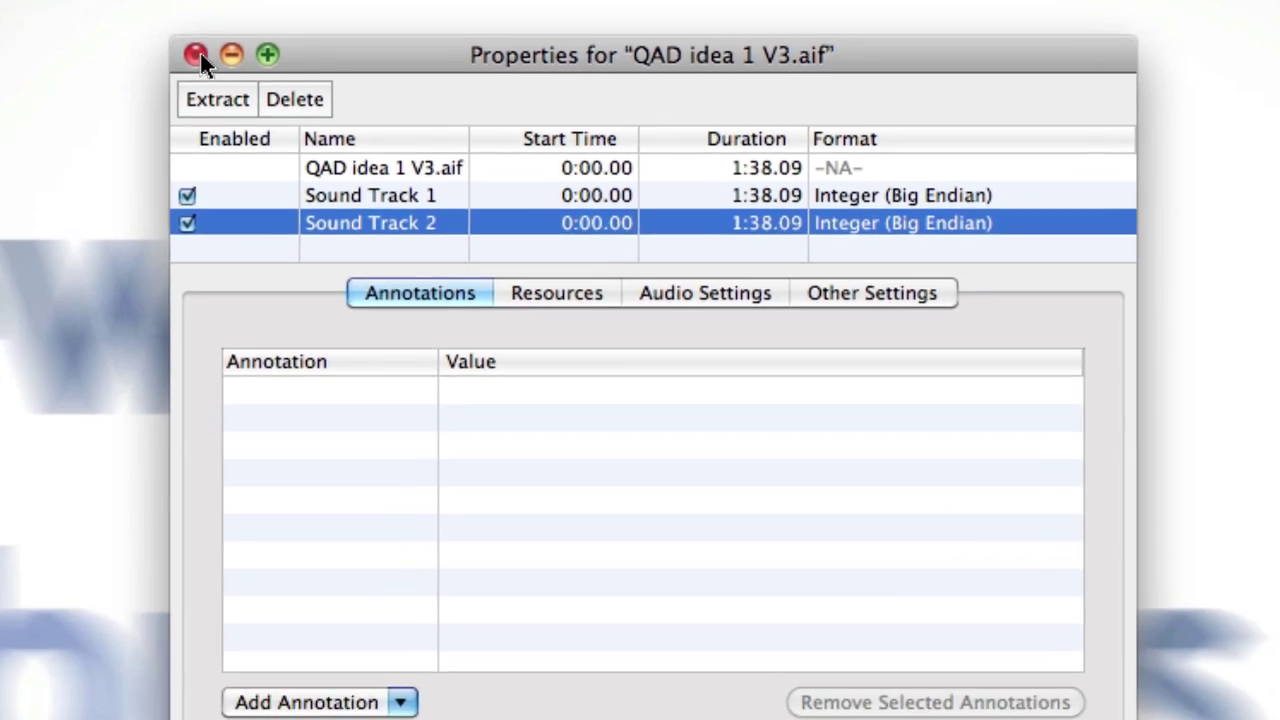
click(93, 45)
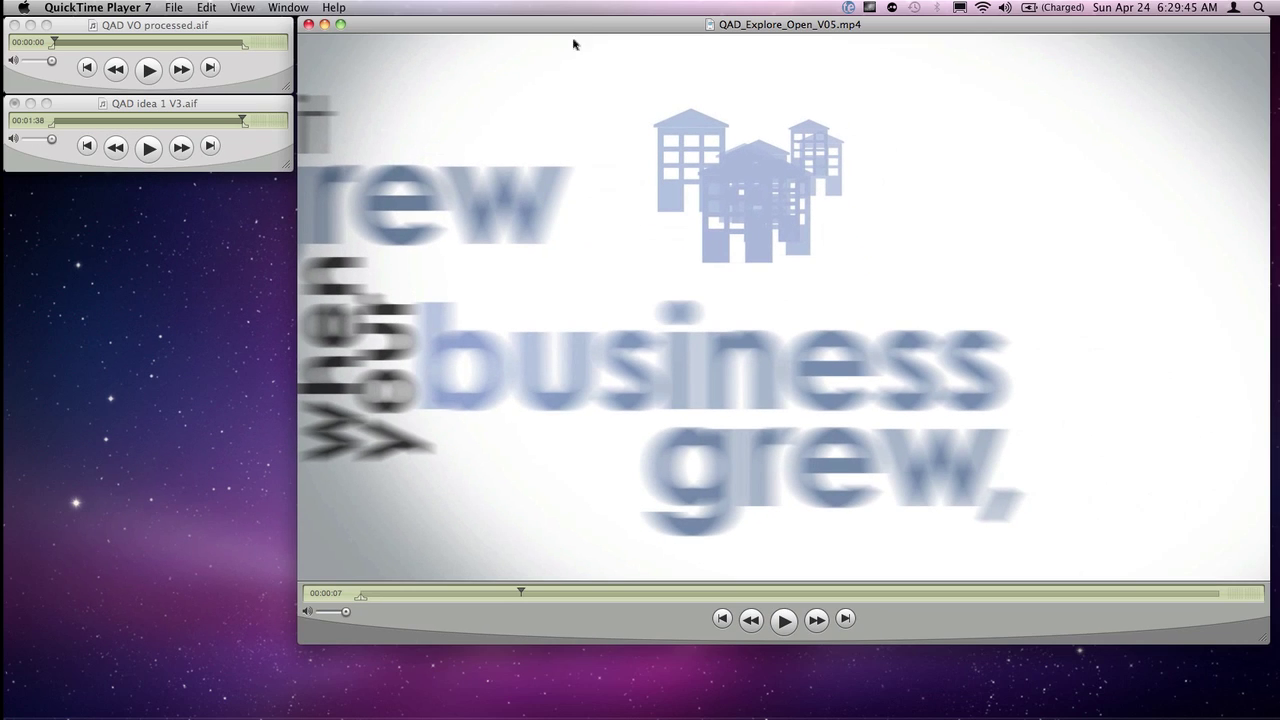
- Rewind QAD_Explore_Open_V05.mp4 and extract its Video Track into a new Untitled movie
click(722, 618)
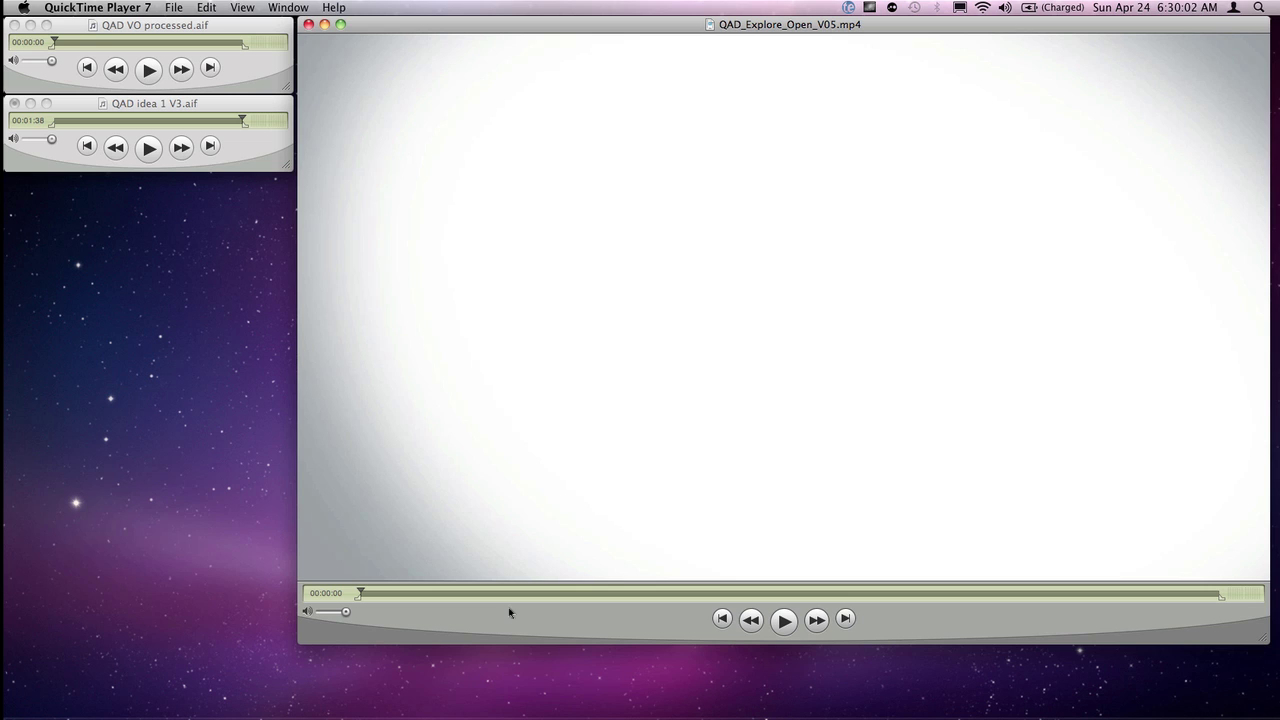
key(super+j)
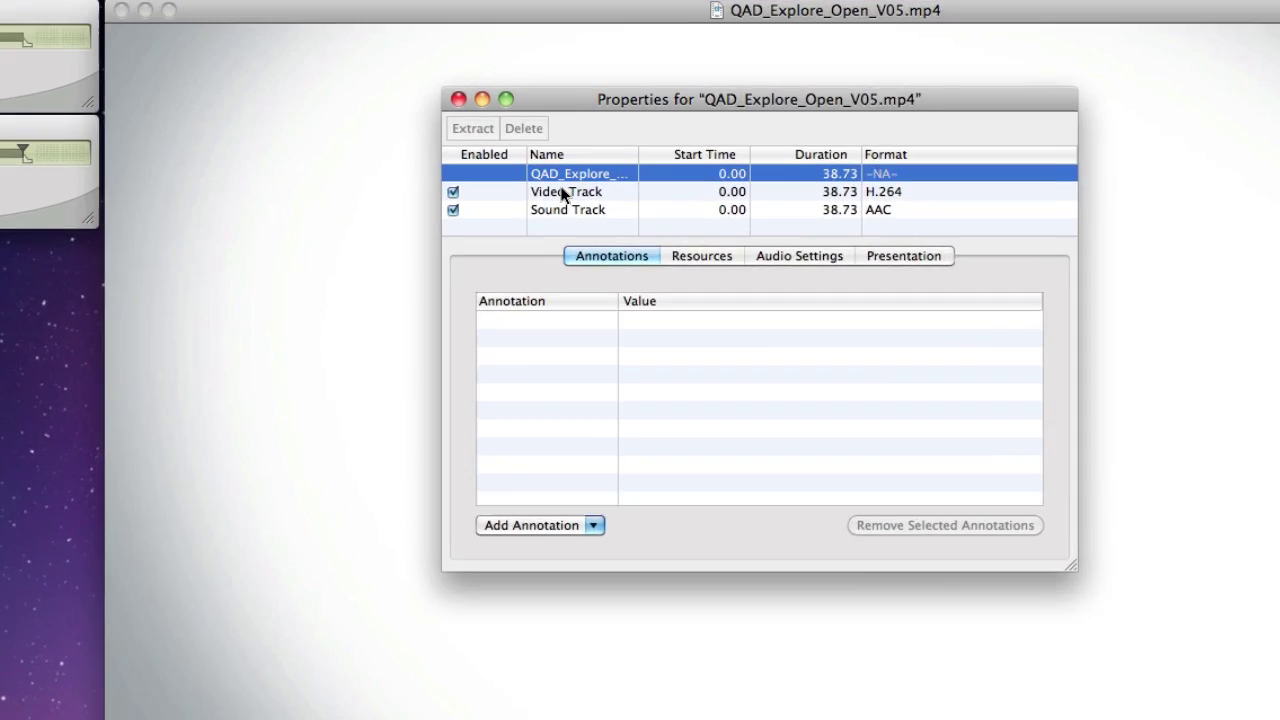
click(563, 194)
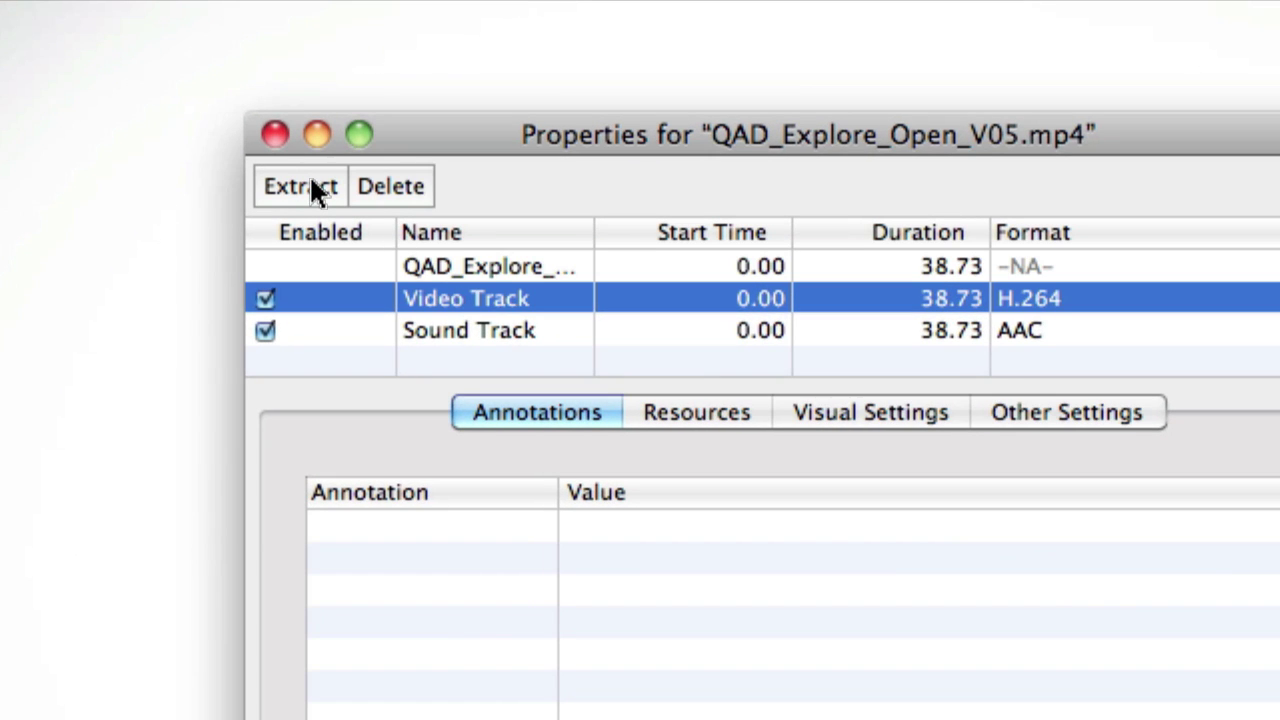
click(311, 185)
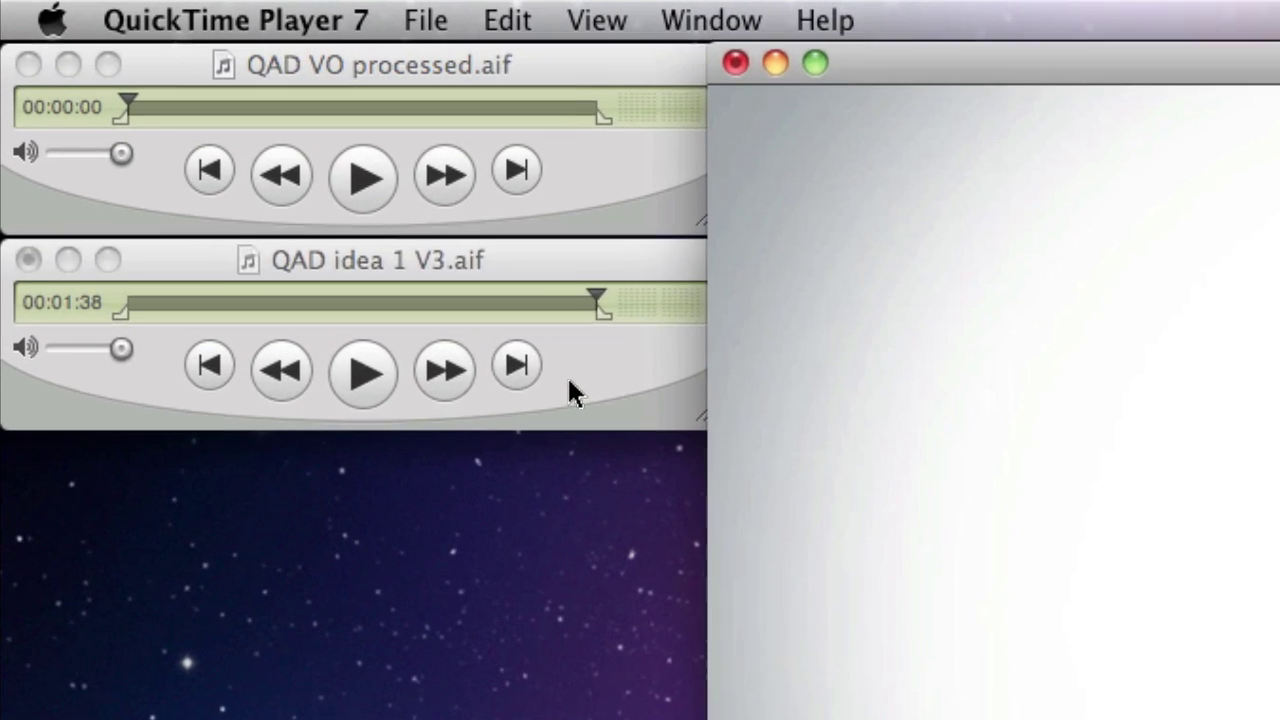
- Add the extracted video to QAD idea 1 V3.aif from its start using Add to Movie
click(199, 157)
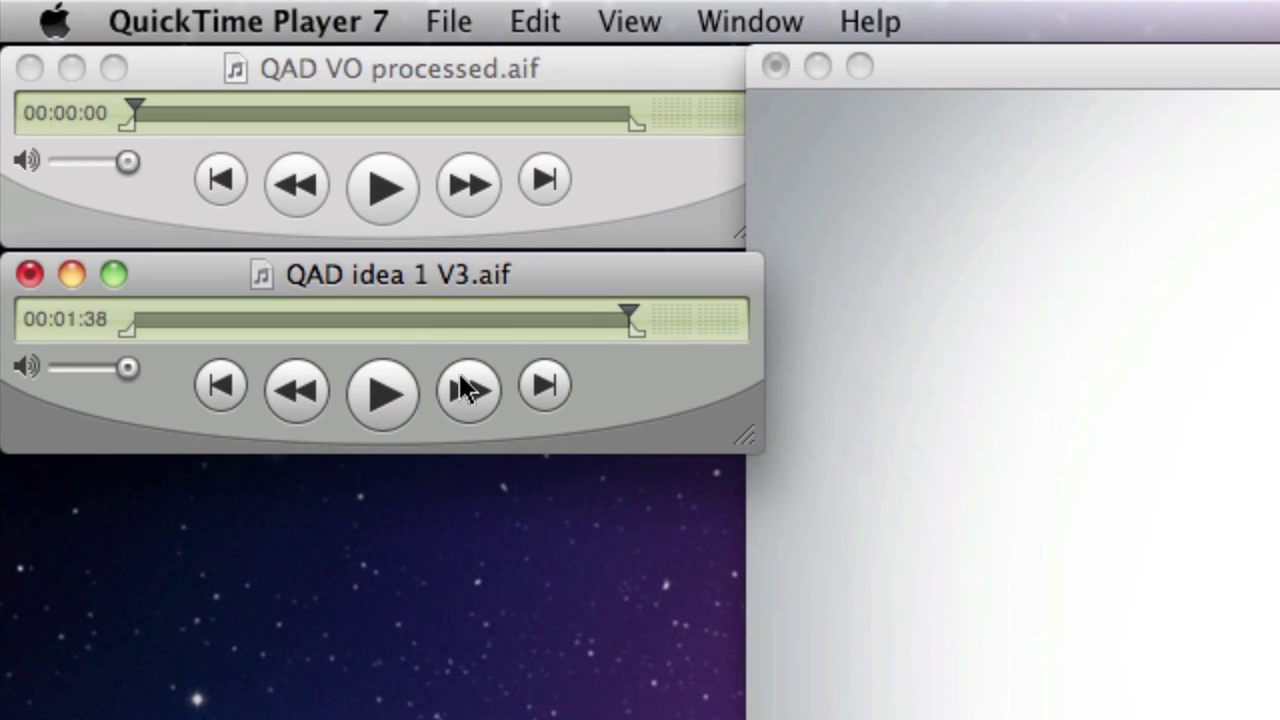
click(217, 388)
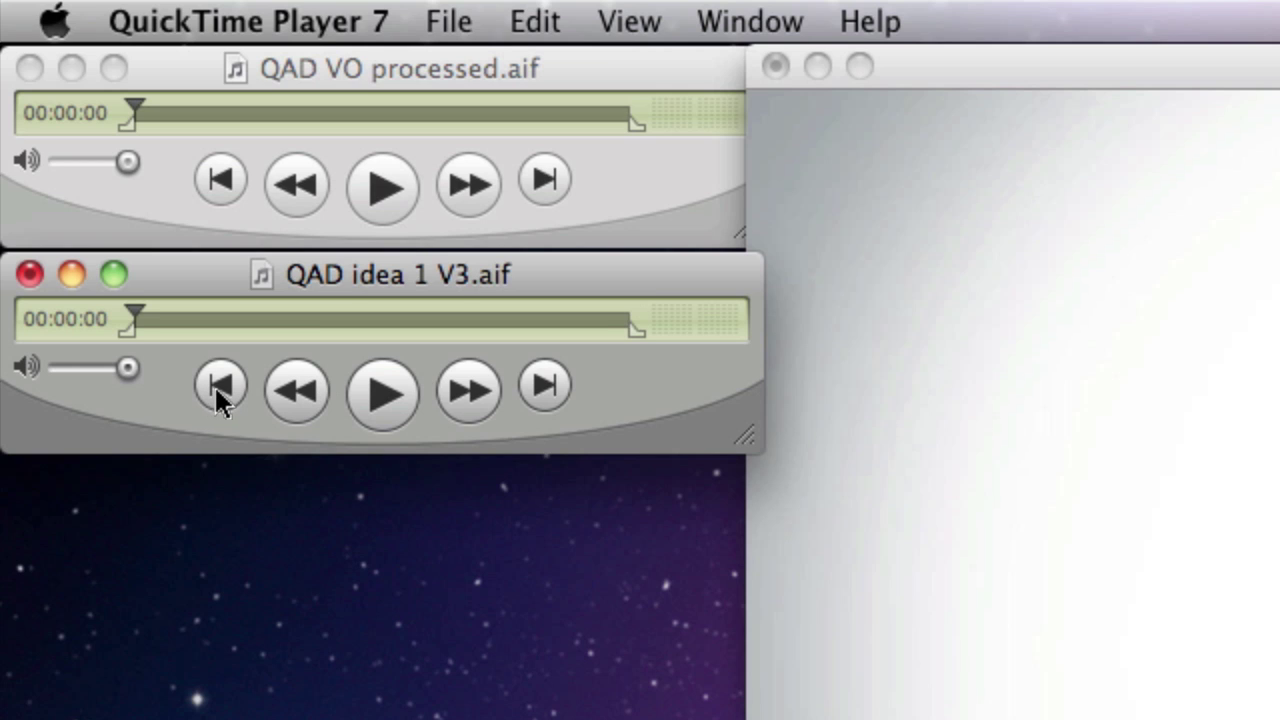
click(537, 20)
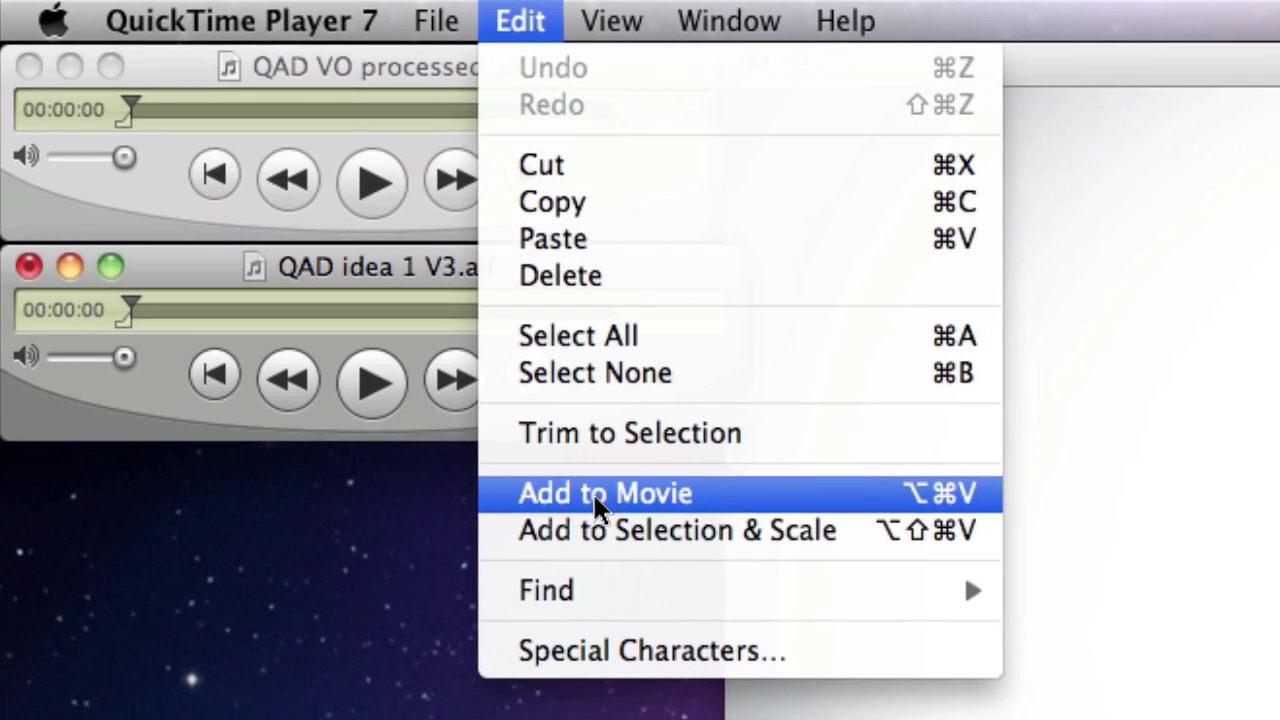
click(610, 510)
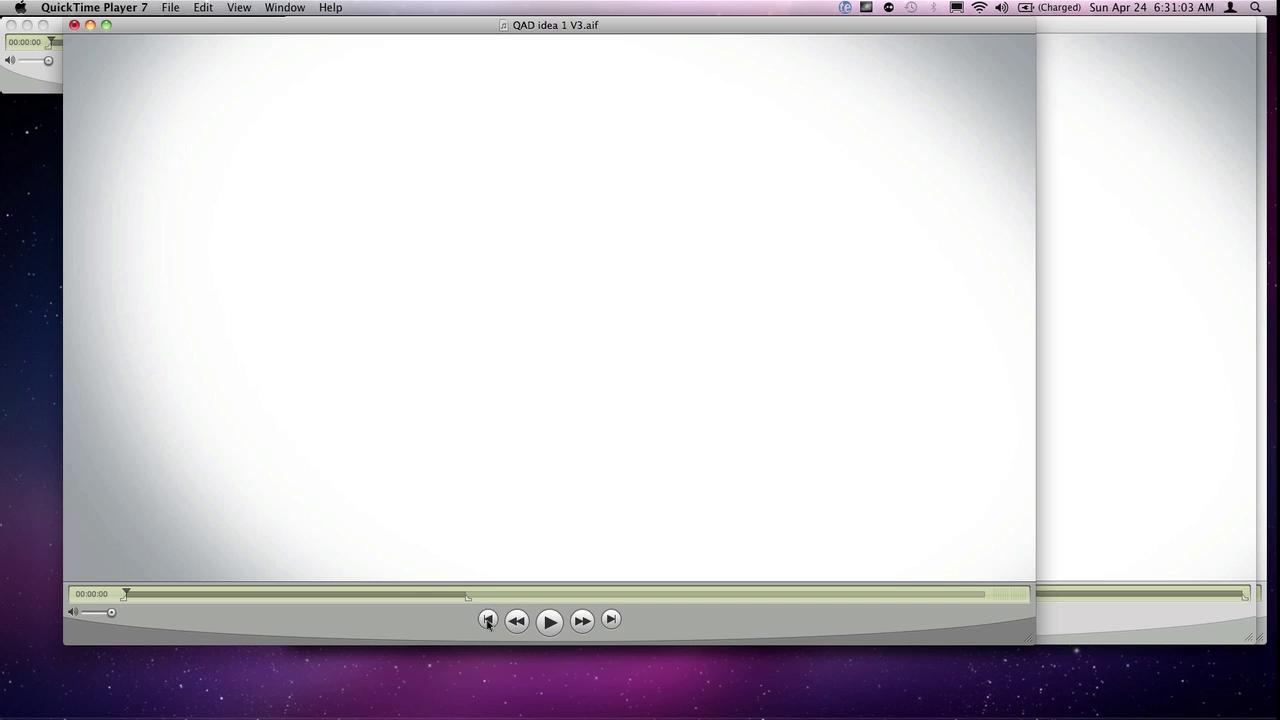
- Play the combined picture-and-music movie briefly, then bring up Save As for it
key(space)
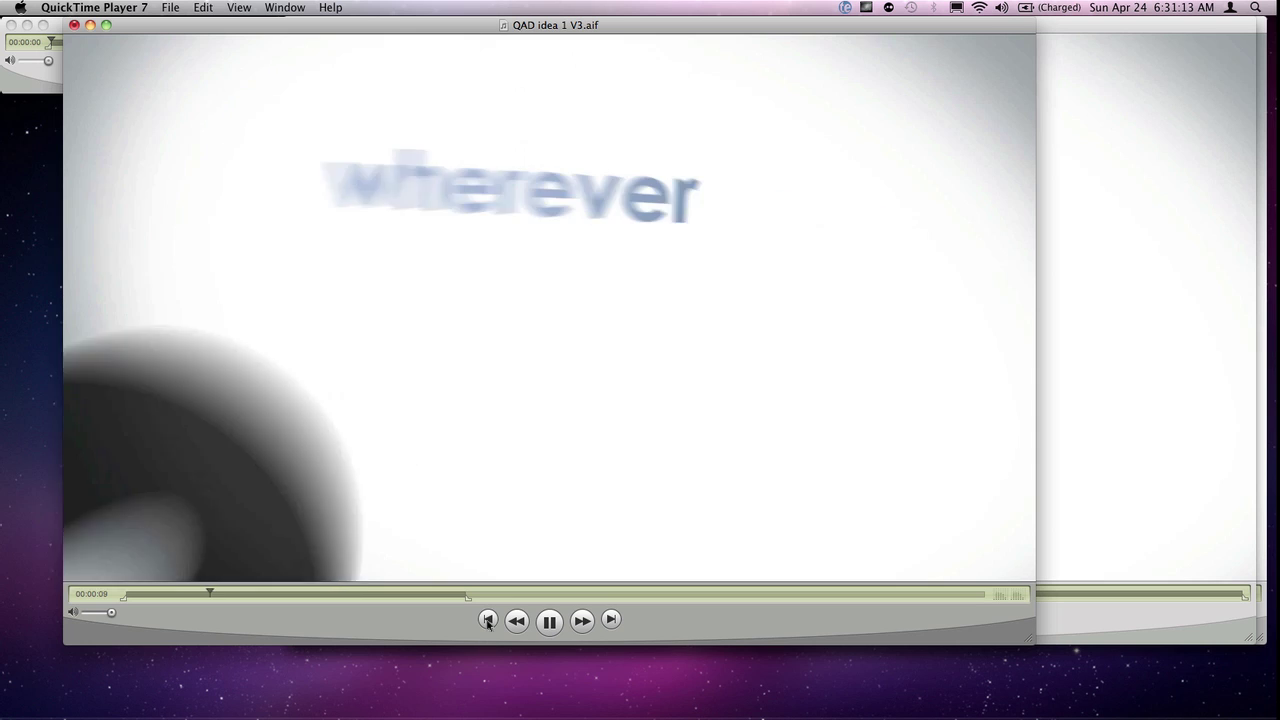
key(space)
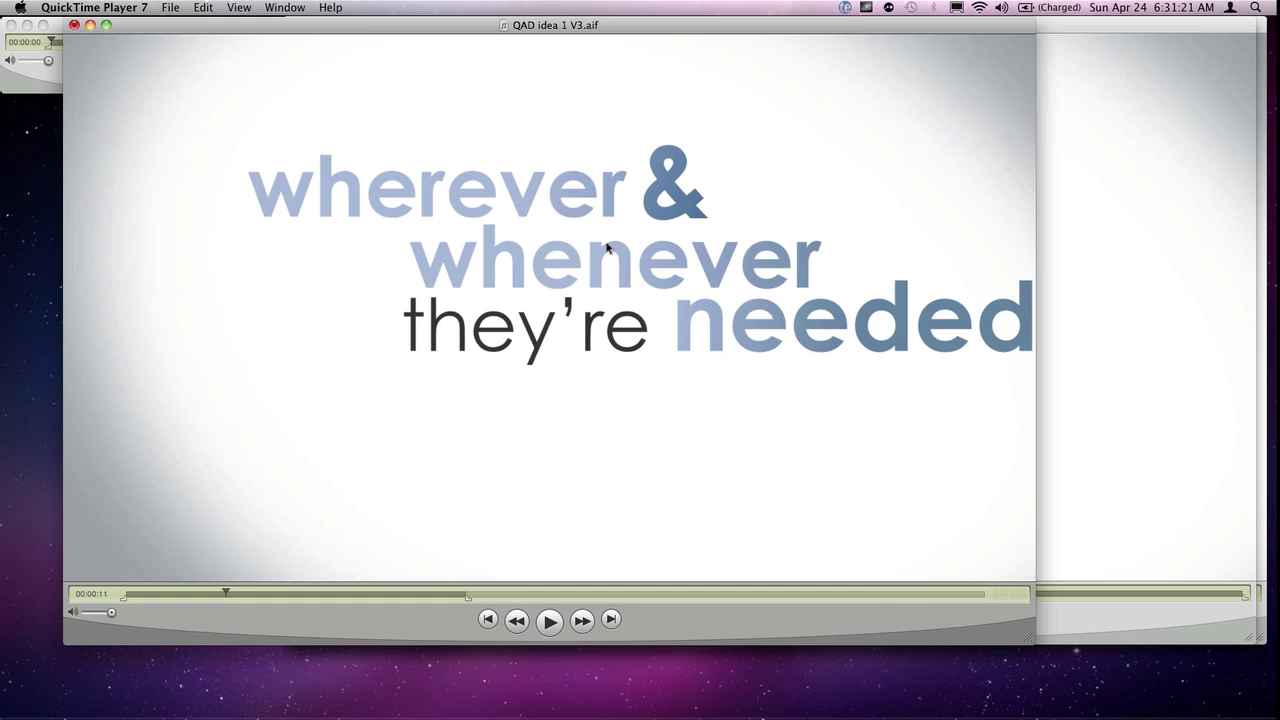
key(super+shift+s)
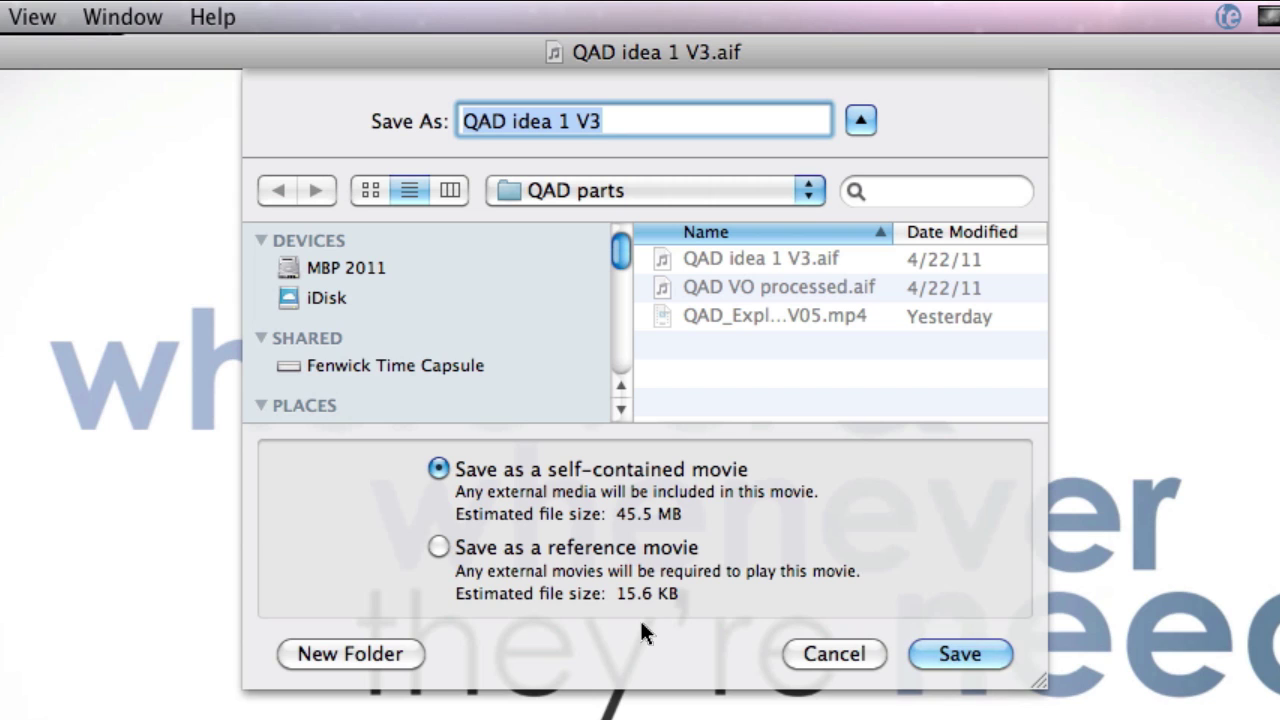
- Name the self-contained movie 'QAD Composite'
text(QAD C)
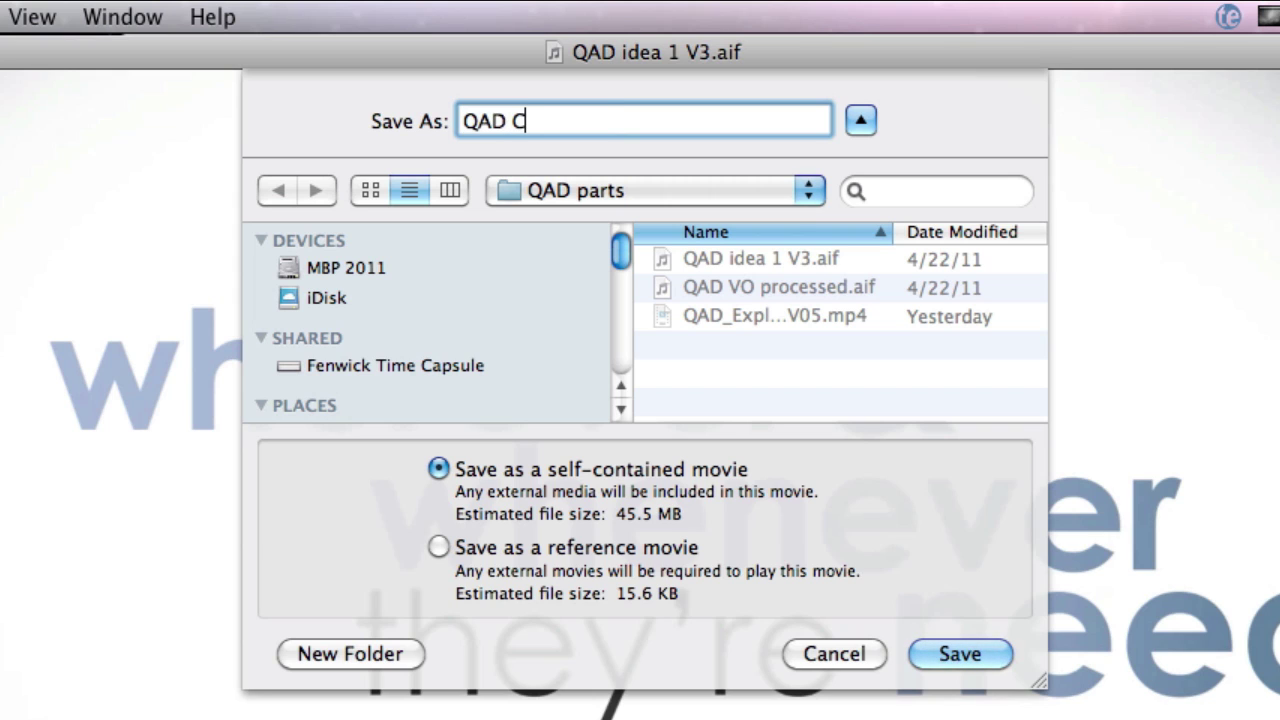
text(omposite)
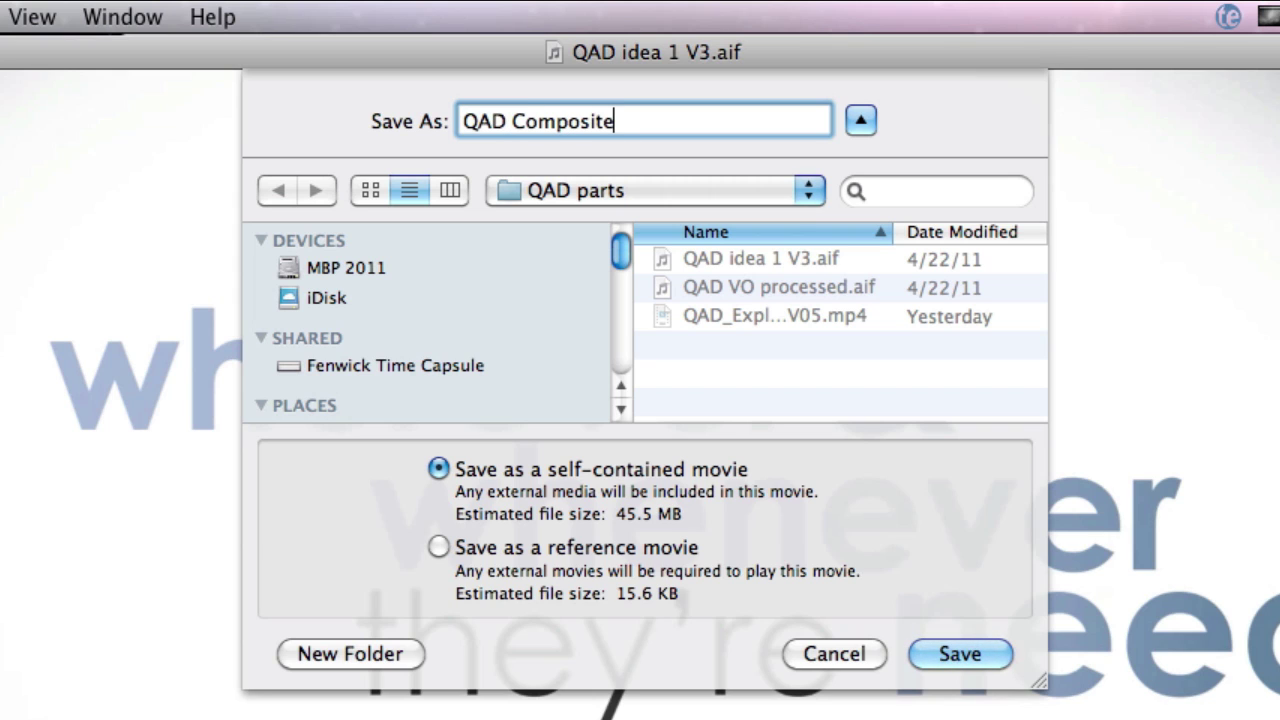